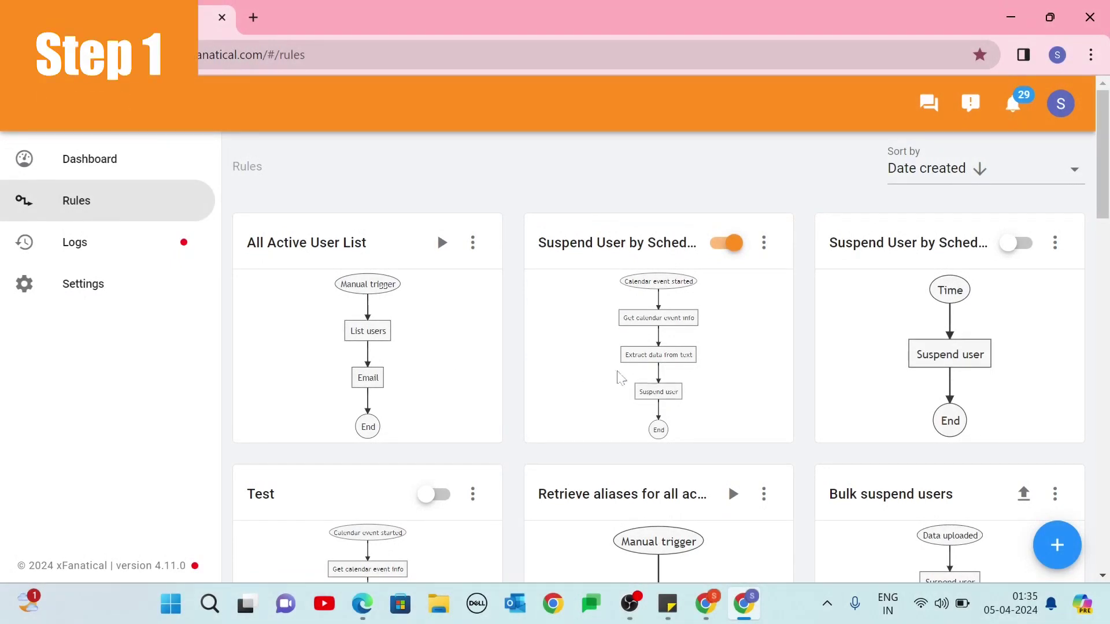
Start a new rule with the User created trigger and continue to the actions step.
{"action": "left_click", "coordinate": [1056, 548]}
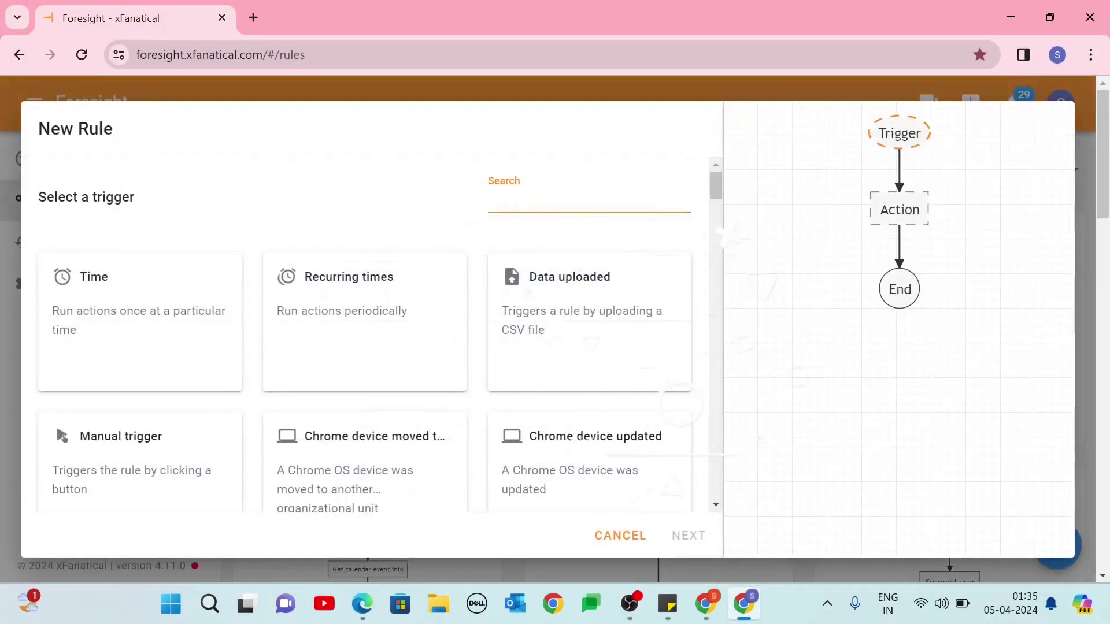
{"action": "type", "text": "user cre"}
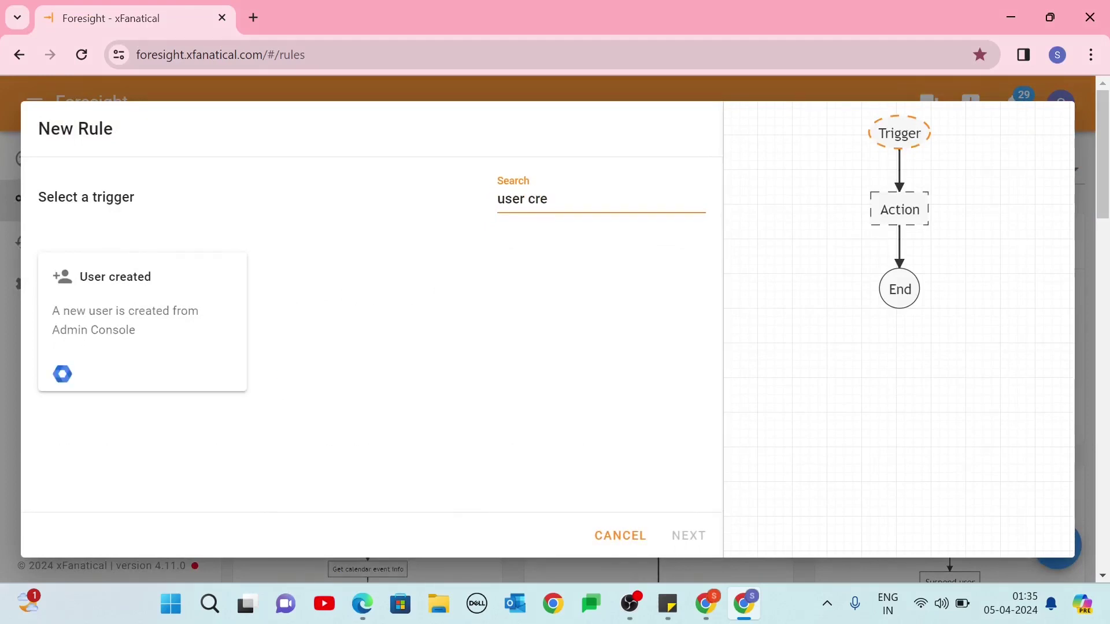
{"action": "left_click", "coordinate": [186, 339]}
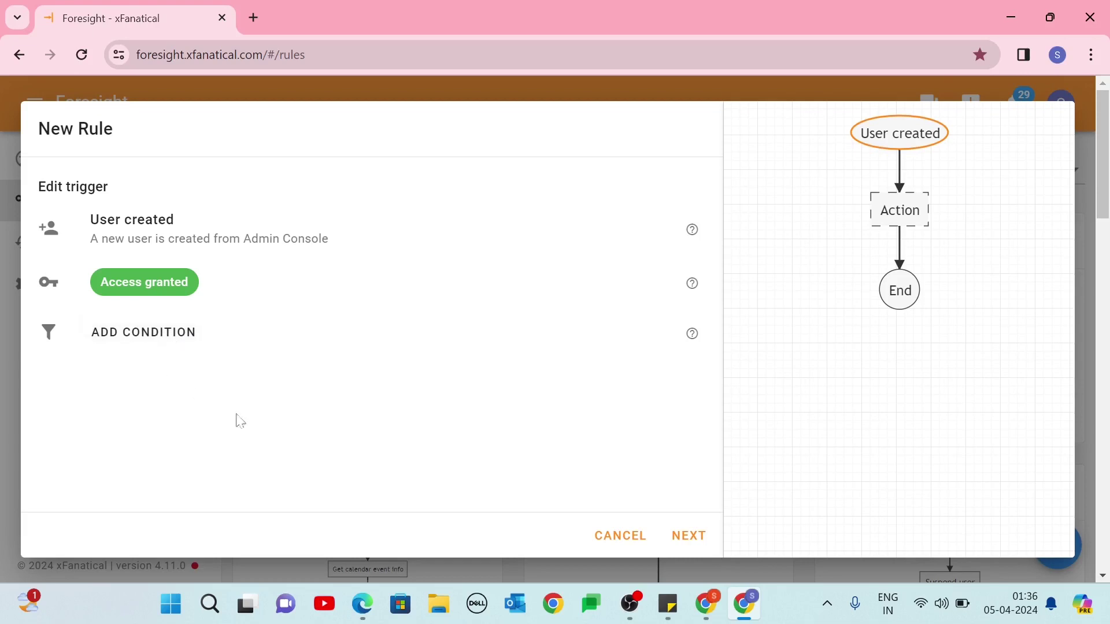
{"action": "left_click", "coordinate": [675, 538]}
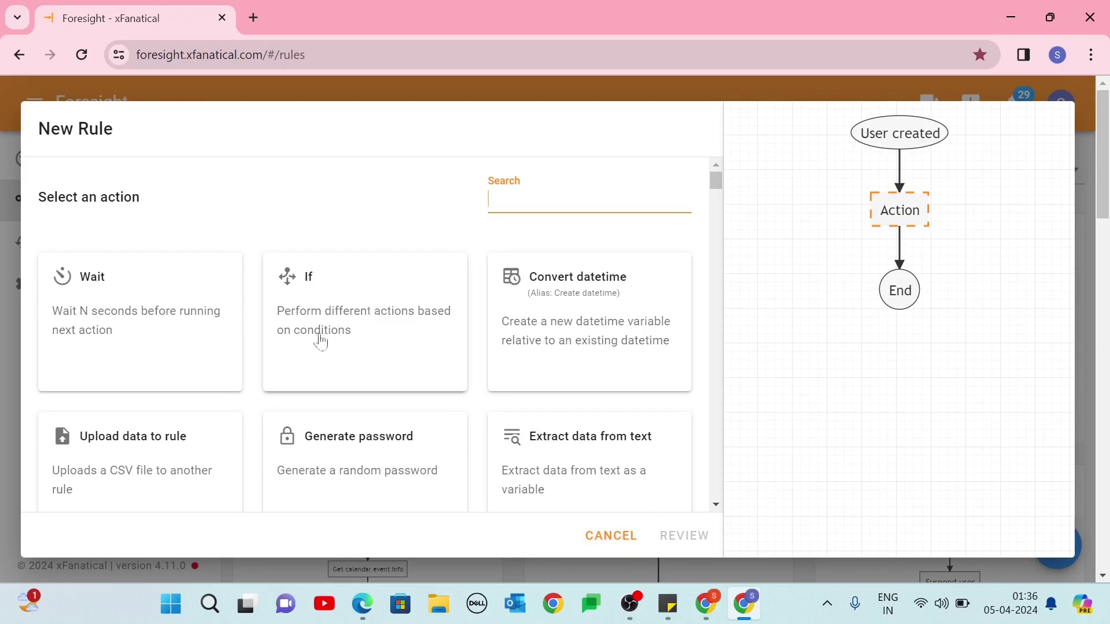
Add a 60-second Wait action followed by a 12-character Generate password action.
{"action": "left_click", "coordinate": [203, 307]}
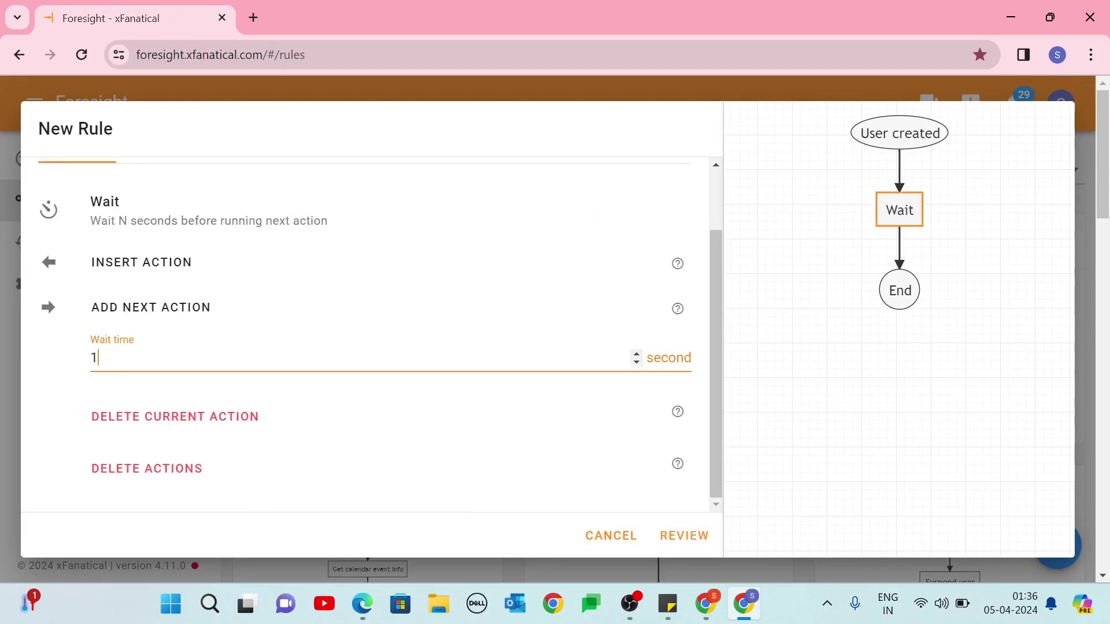
{"action": "type", "text": "60"}
{"action": "left_click", "coordinate": [162, 308]}
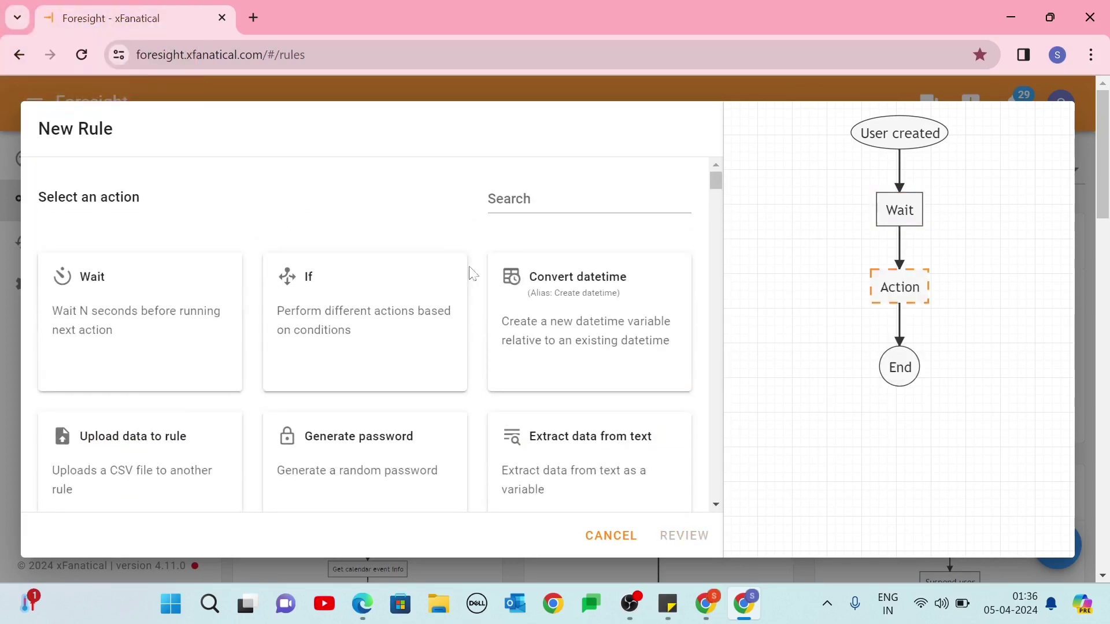
{"action": "type", "text": "generat"}
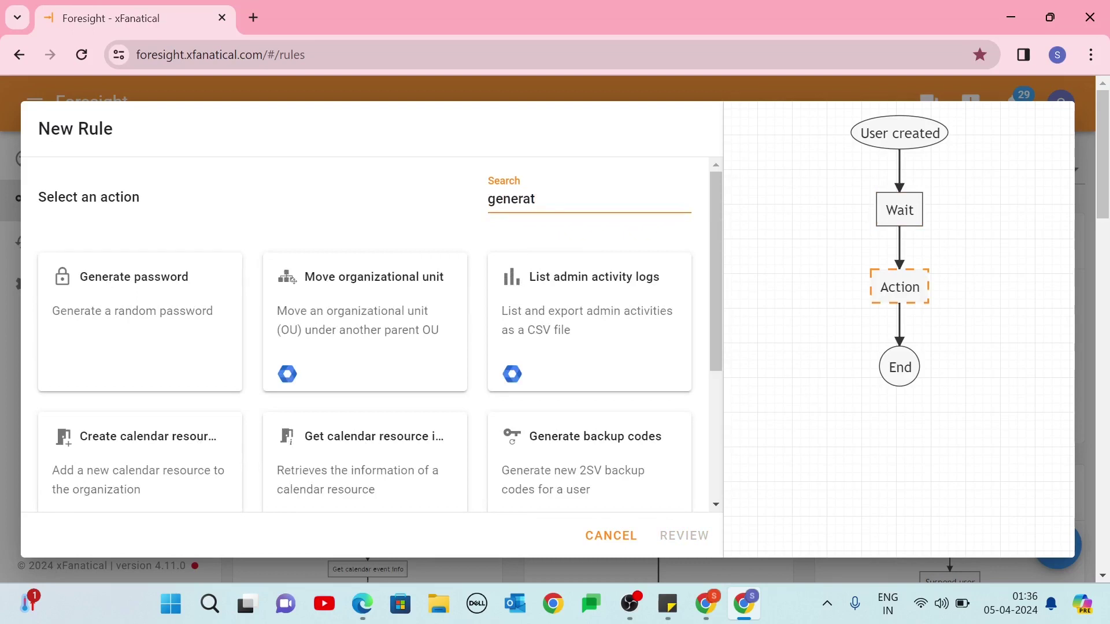
{"action": "left_click", "coordinate": [144, 315]}
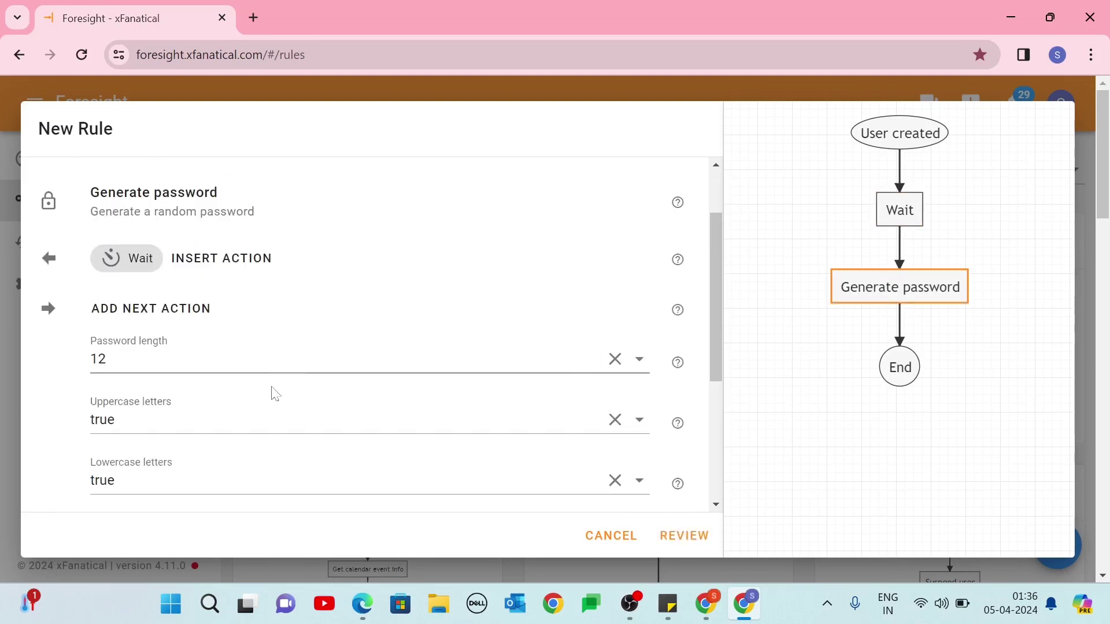
{"action": "scroll", "coordinate": [233, 407], "scroll_direction": "down", "scroll_amount": 3}
{"action": "scroll", "coordinate": [233, 408], "scroll_direction": "up", "scroll_amount": 5}
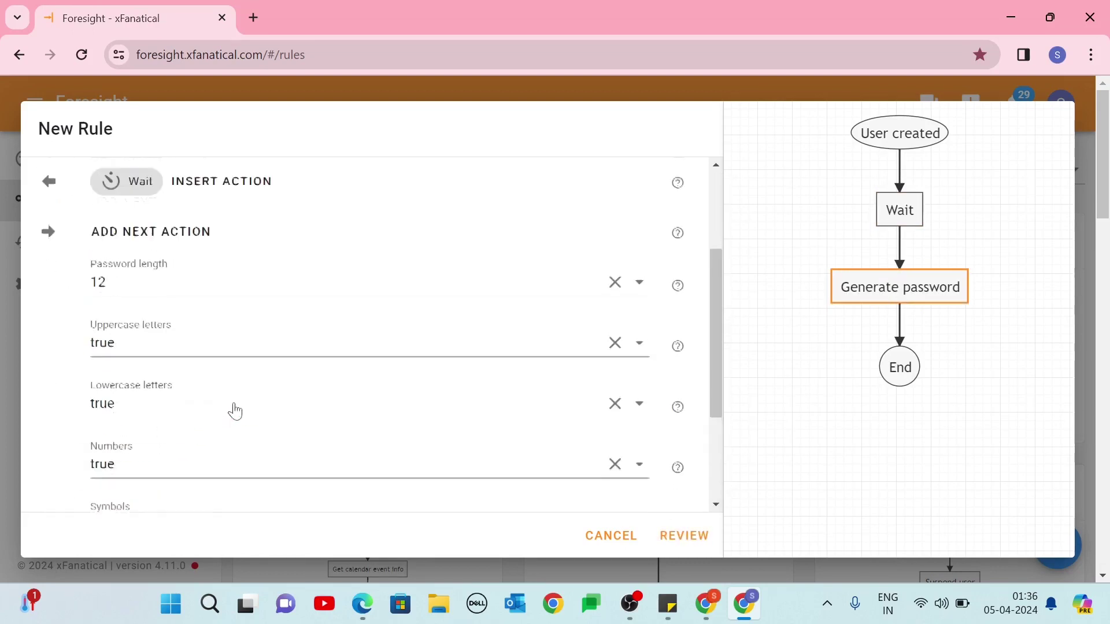
Add an Email action and paste the recipient address into its To field.
{"action": "left_click", "coordinate": [207, 406]}
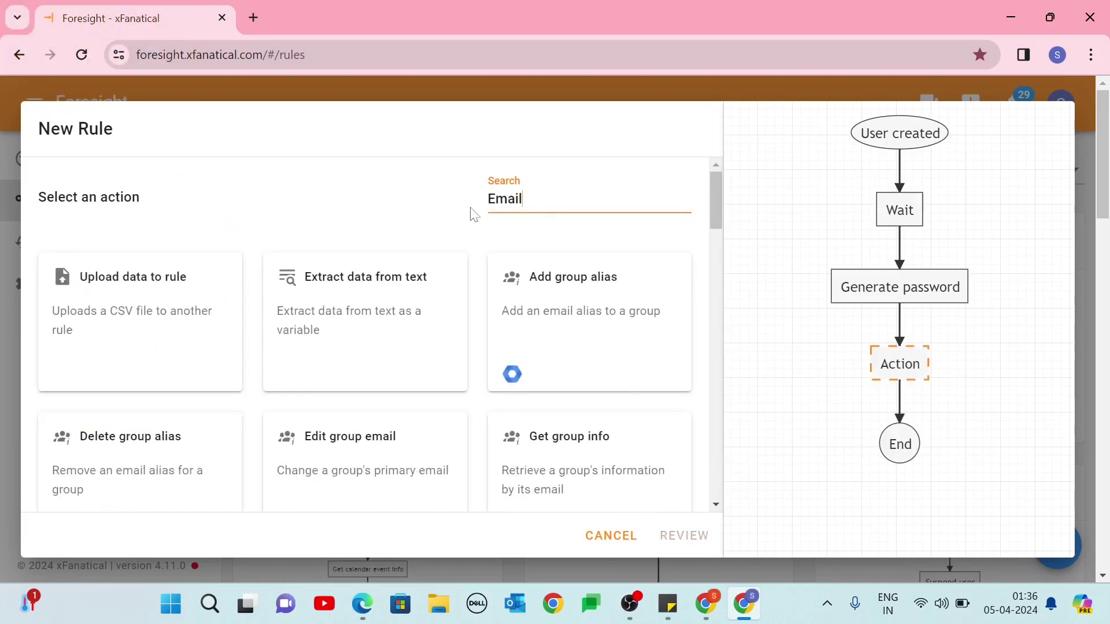
{"action": "scroll", "coordinate": [488, 466], "scroll_direction": "down", "scroll_amount": 5}
{"action": "scroll", "coordinate": [360, 450], "scroll_direction": "down", "scroll_amount": 10}
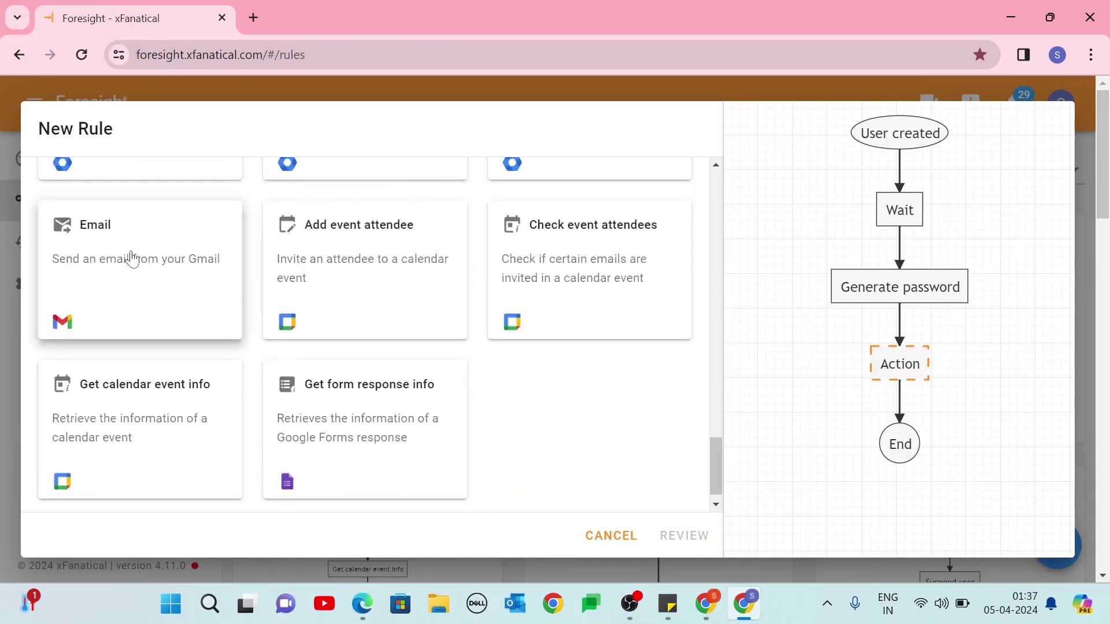
{"action": "left_click", "coordinate": [141, 255]}
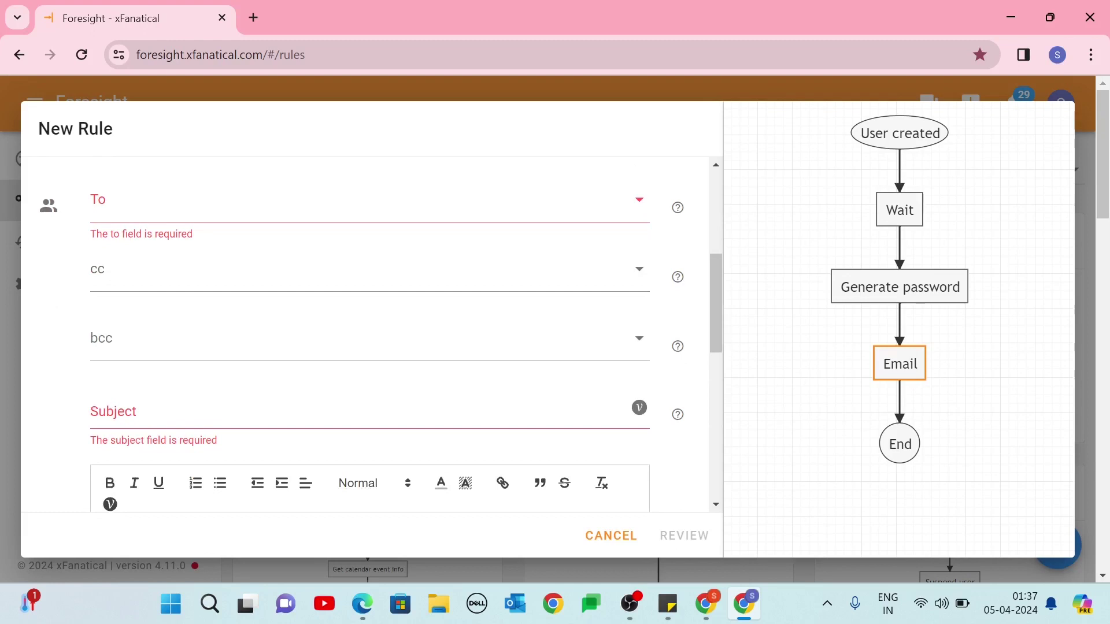
{"action": "left_click", "coordinate": [173, 206]}
{"action": "key", "text": "ctrl+v"}
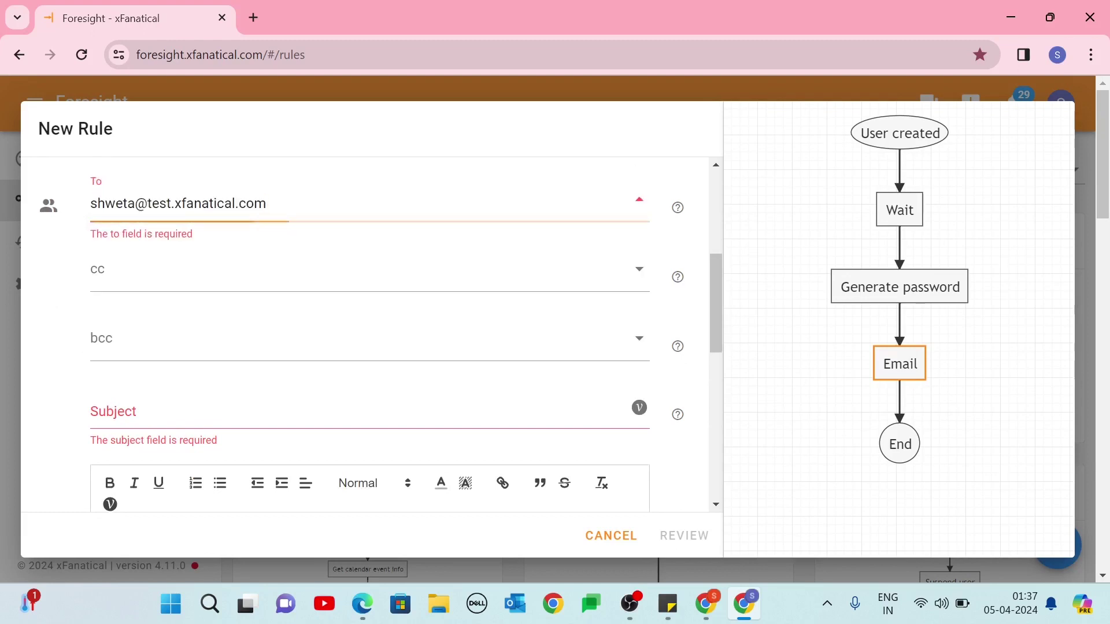
{"action": "scroll", "coordinate": [143, 247], "scroll_direction": "down", "scroll_amount": 2}
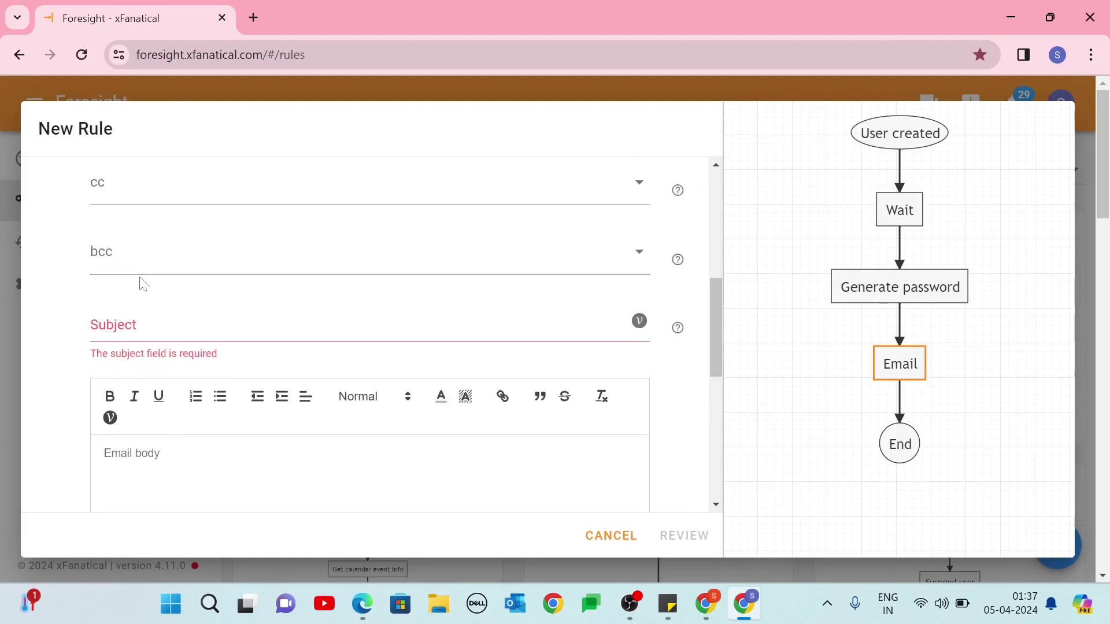
Give the email the subject 'Welcome to xFanatical!' and a body greeting the new user.
{"action": "left_click", "coordinate": [141, 324]}
{"action": "type", "text": "Welcome to xFanatical!"}
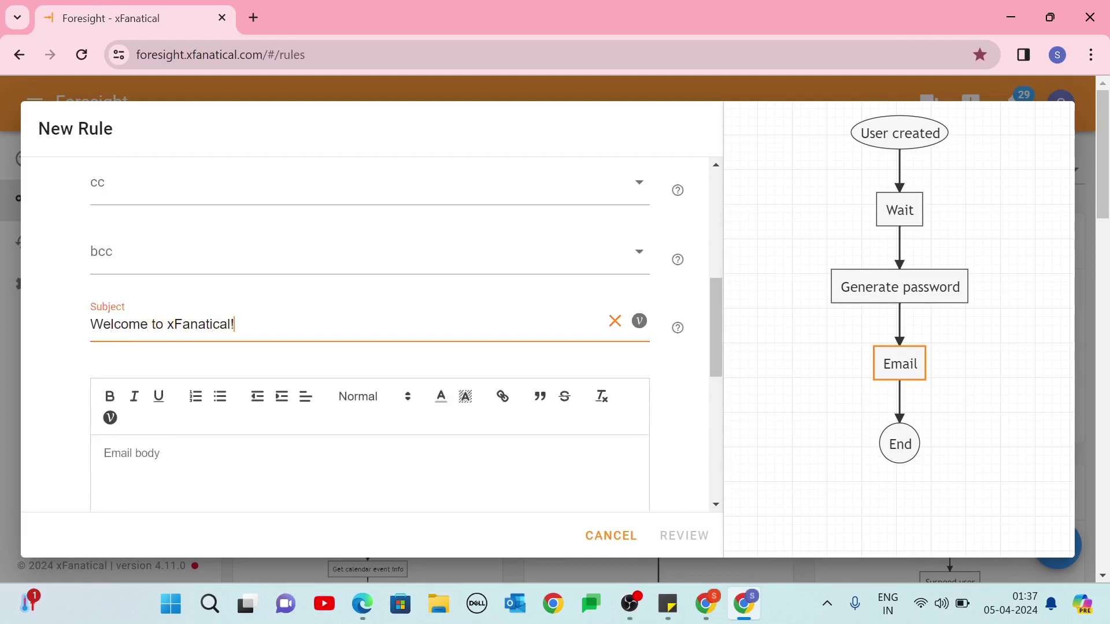
{"action": "scroll", "coordinate": [370, 335], "scroll_direction": "down", "scroll_amount": 2}
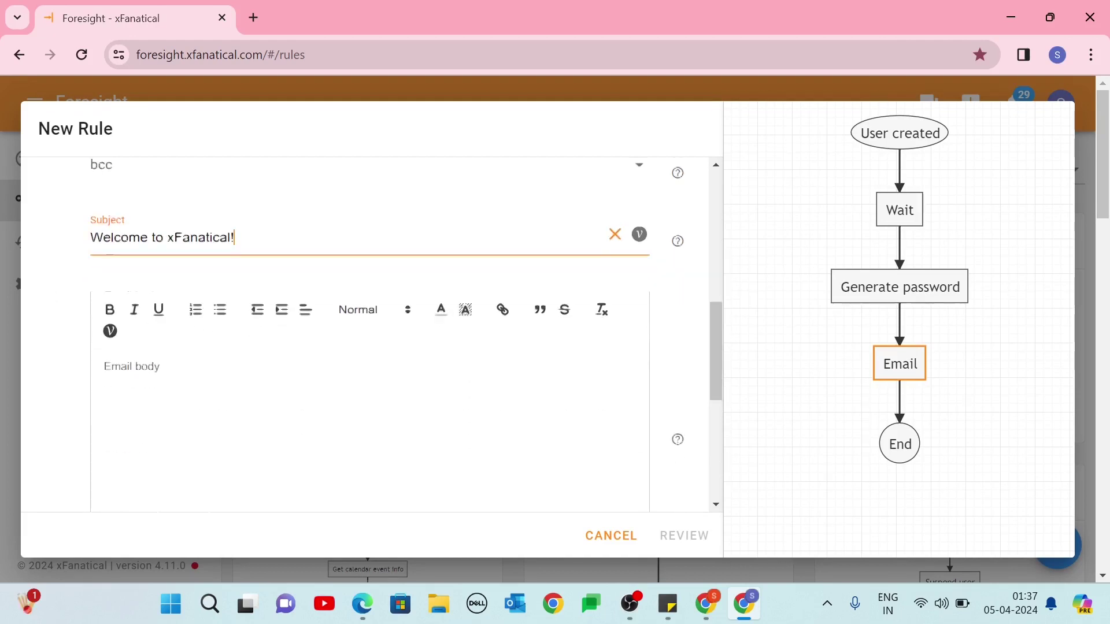
{"action": "left_click", "coordinate": [232, 457]}
{"action": "type", "text": "Dear Philip"}
{"action": "key", "text": "Return"}
{"action": "key", "text": "Return"}
{"action": "type", "text": "Wecome to the team. Pease find the below login credentials"}
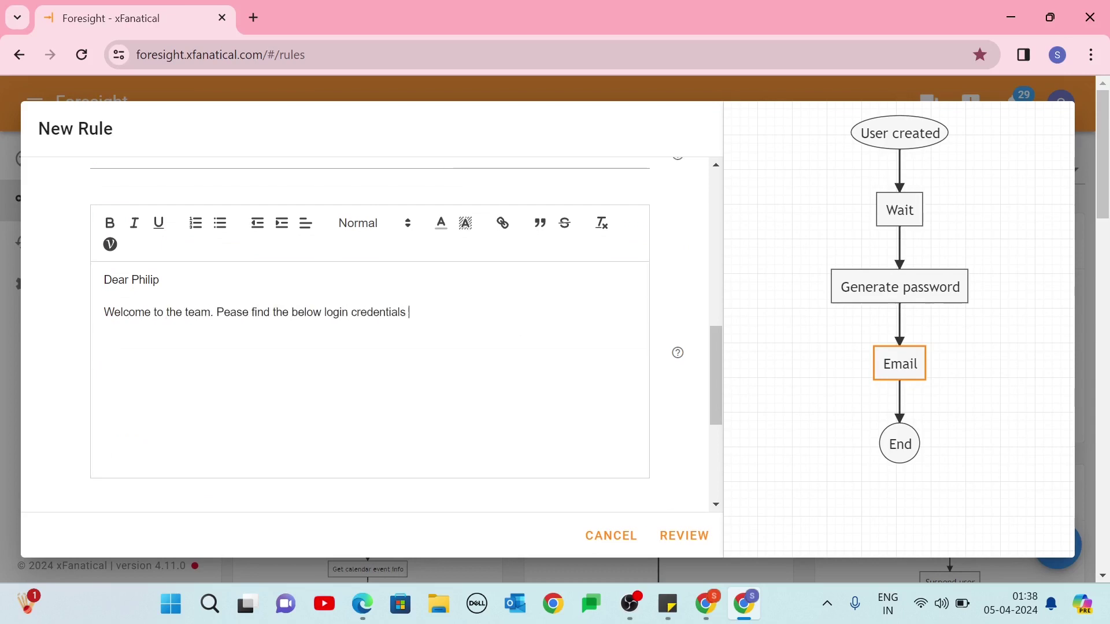
{"action": "type", "text": "anatical.com"}
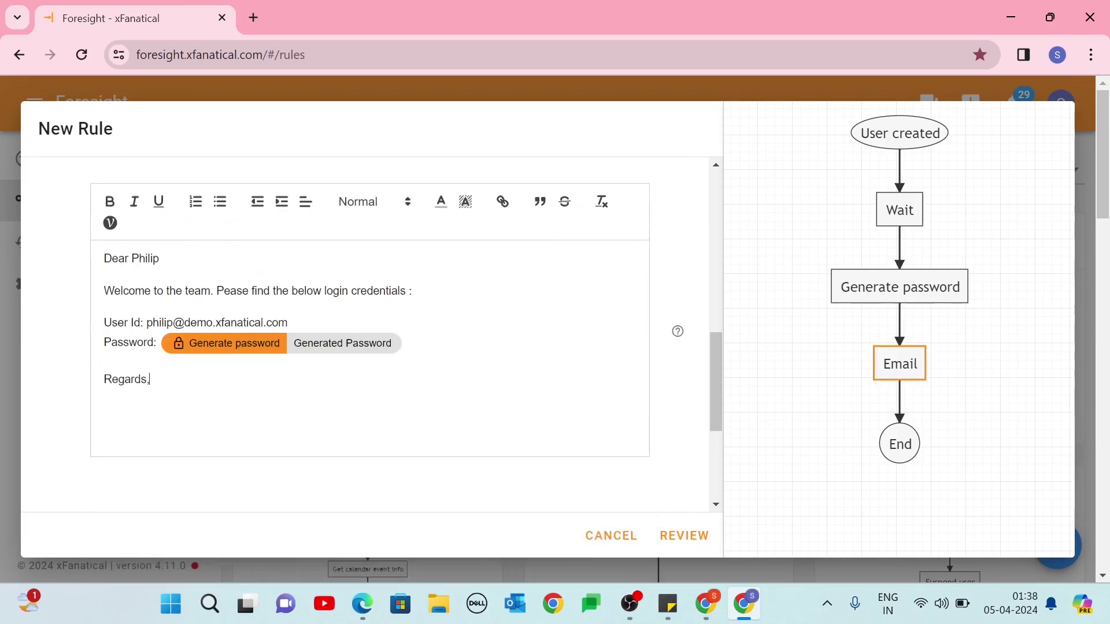
{"action": "scroll", "coordinate": [671, 491], "scroll_direction": "up", "scroll_amount": 2}
Name the rule 'Automated welcome email to Google Workspace User' and create it.
{"action": "left_click", "coordinate": [678, 538]}
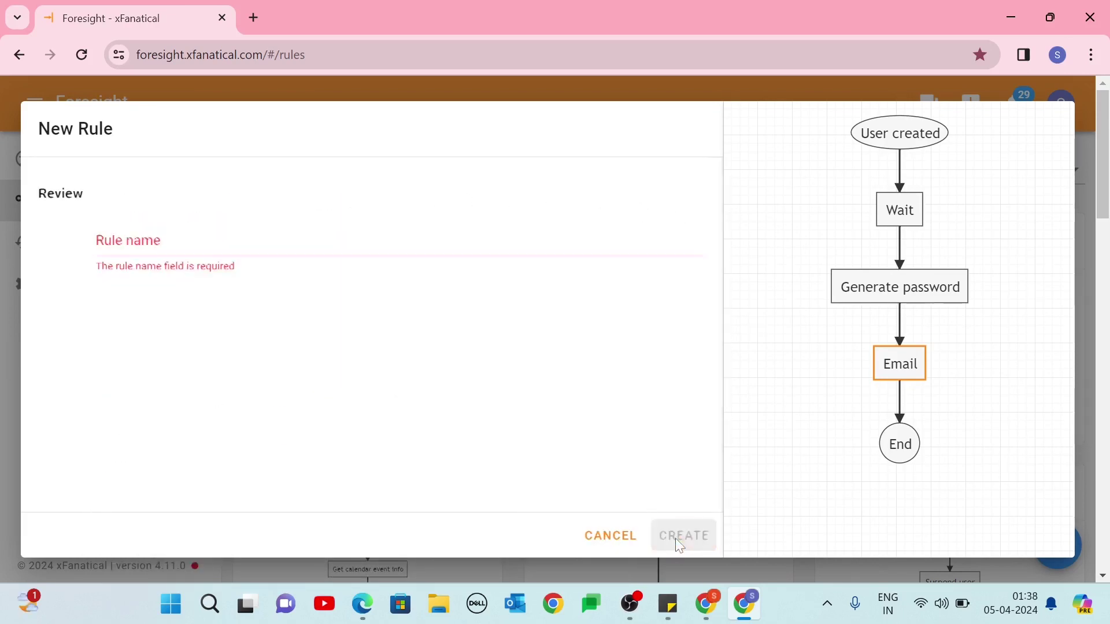
{"action": "type", "text": "Automated welcome email to Google Workspace User"}
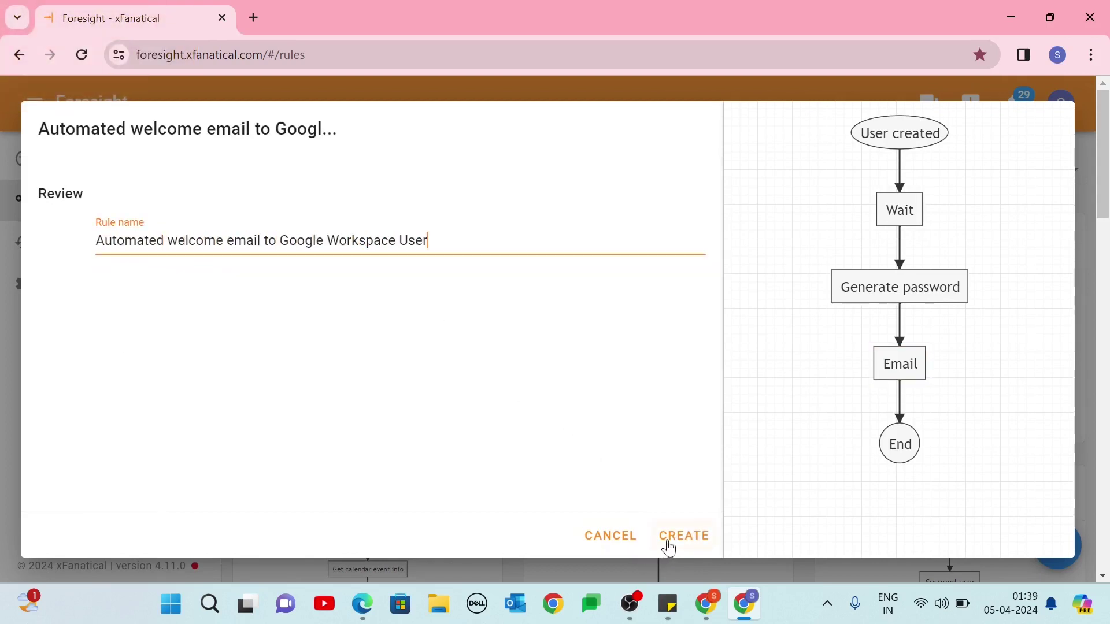
{"action": "left_click", "coordinate": [669, 543]}
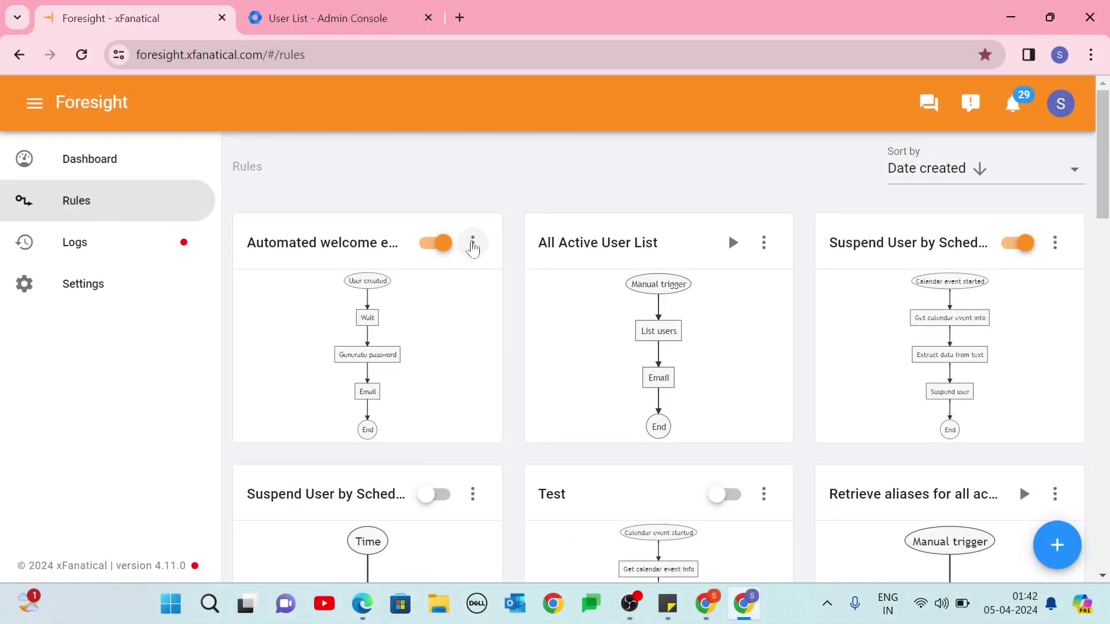
Edit the rule's trigger to add the condition Org Unit Path starts with /Social Media/Digital Marketing.
{"action": "left_click", "coordinate": [473, 243]}
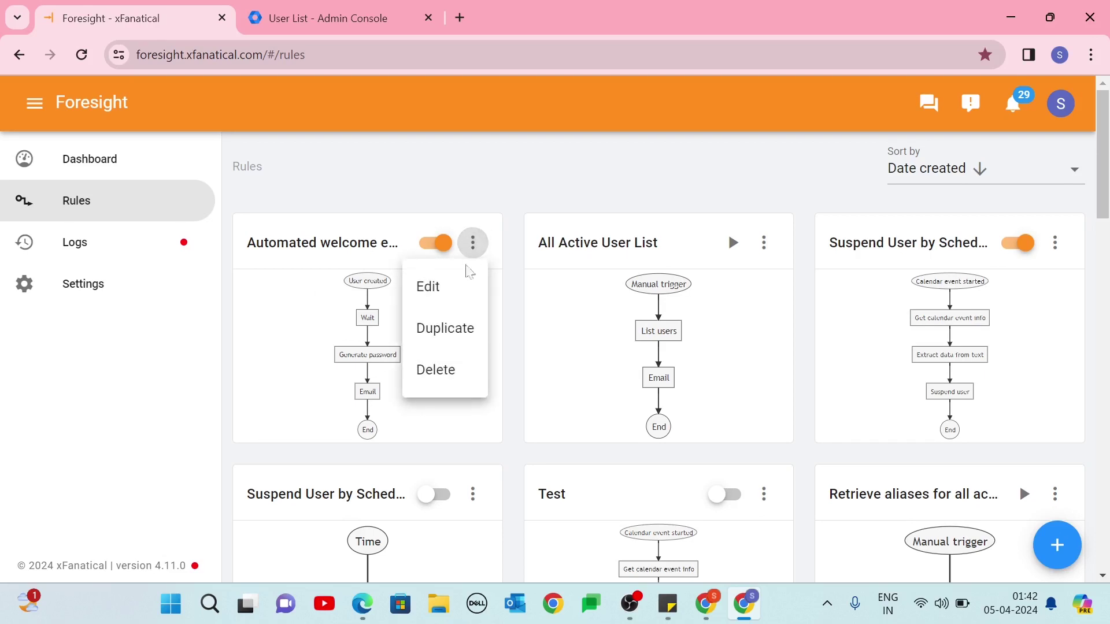
{"action": "left_click", "coordinate": [454, 299]}
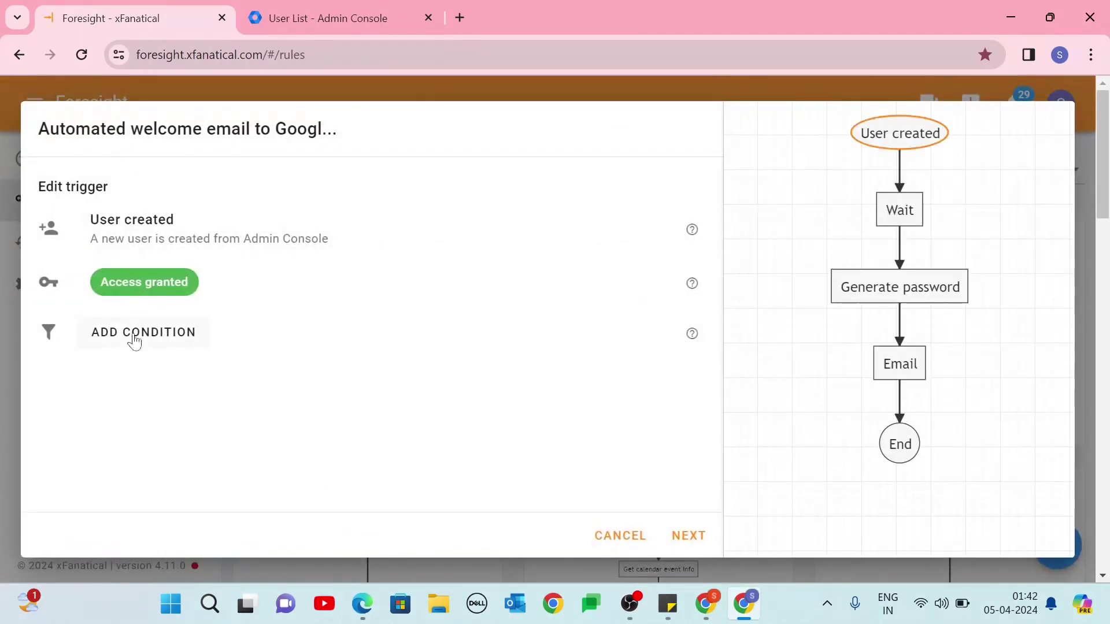
{"action": "left_click", "coordinate": [135, 340]}
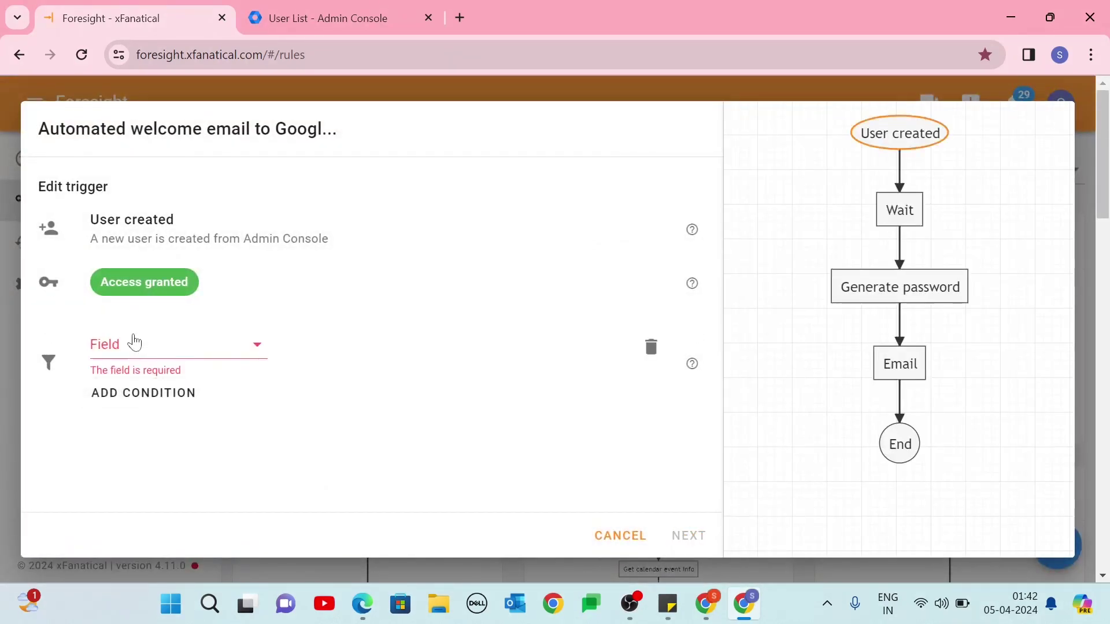
{"action": "left_click", "coordinate": [135, 342]}
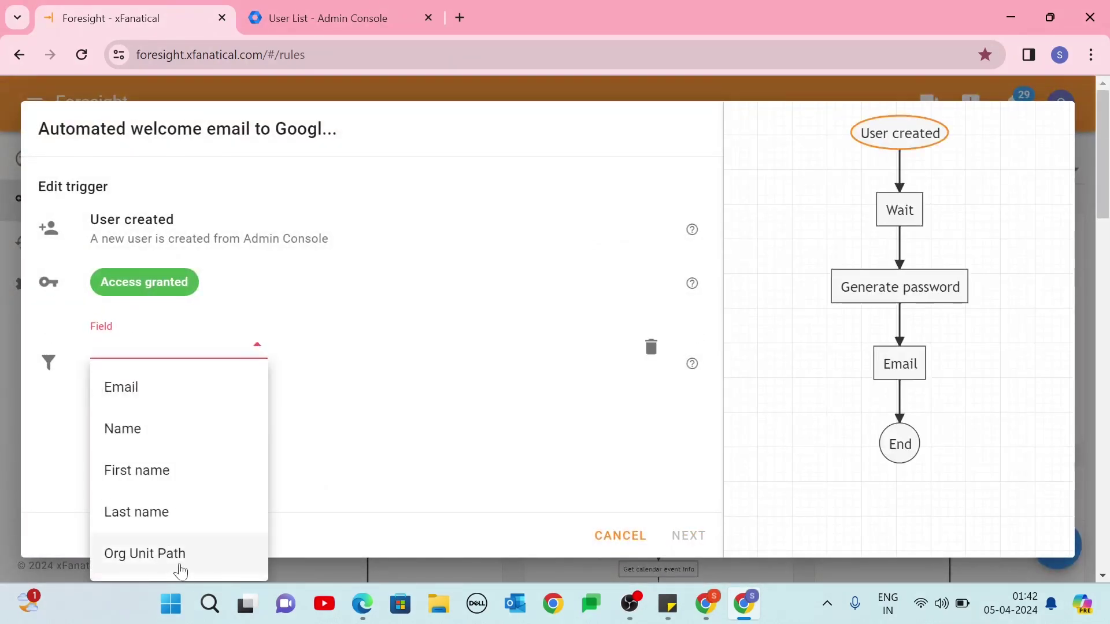
{"action": "left_click", "coordinate": [183, 566]}
{"action": "left_click", "coordinate": [332, 345]}
{"action": "left_click", "coordinate": [329, 428]}
{"action": "left_click", "coordinate": [478, 350]}
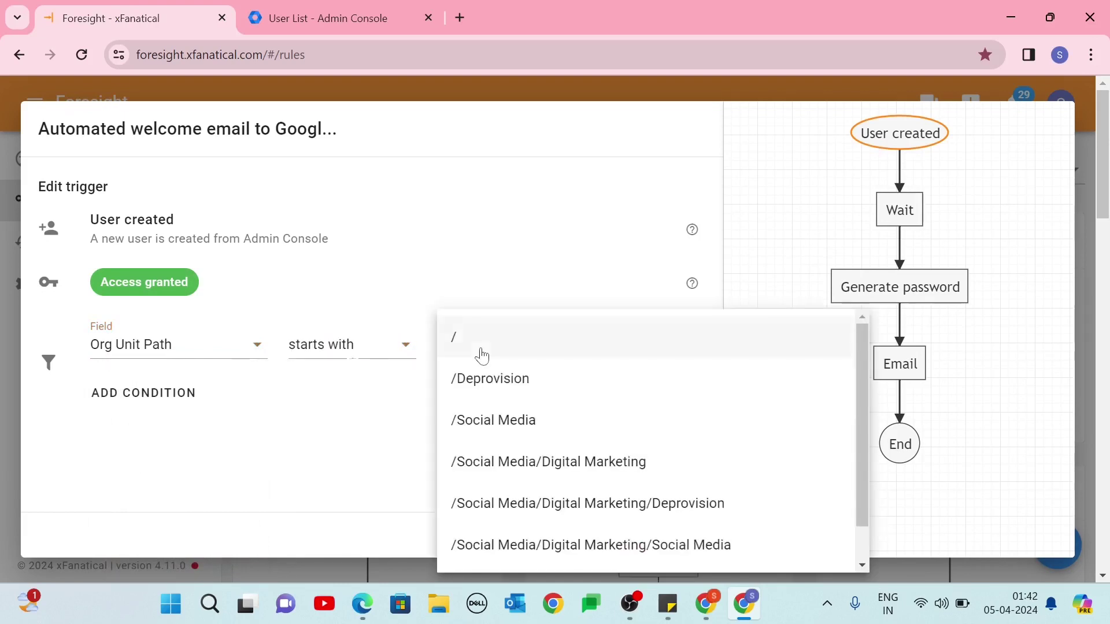
{"action": "left_click", "coordinate": [489, 462]}
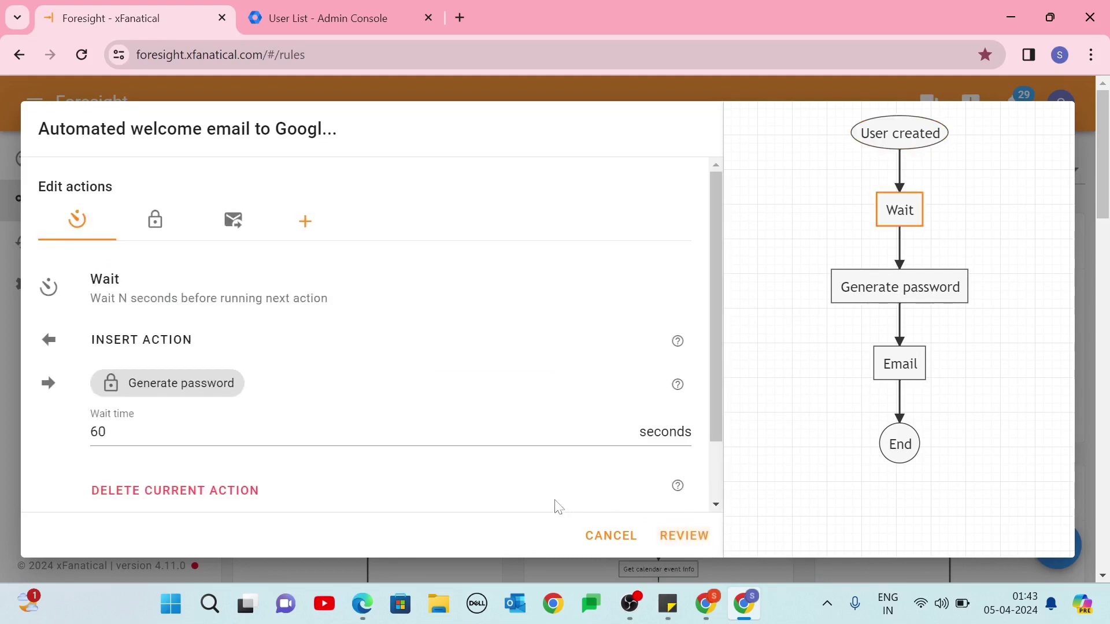
Review the rule's 60-second Wait and Generate password settings.
{"action": "left_click", "coordinate": [106, 432]}
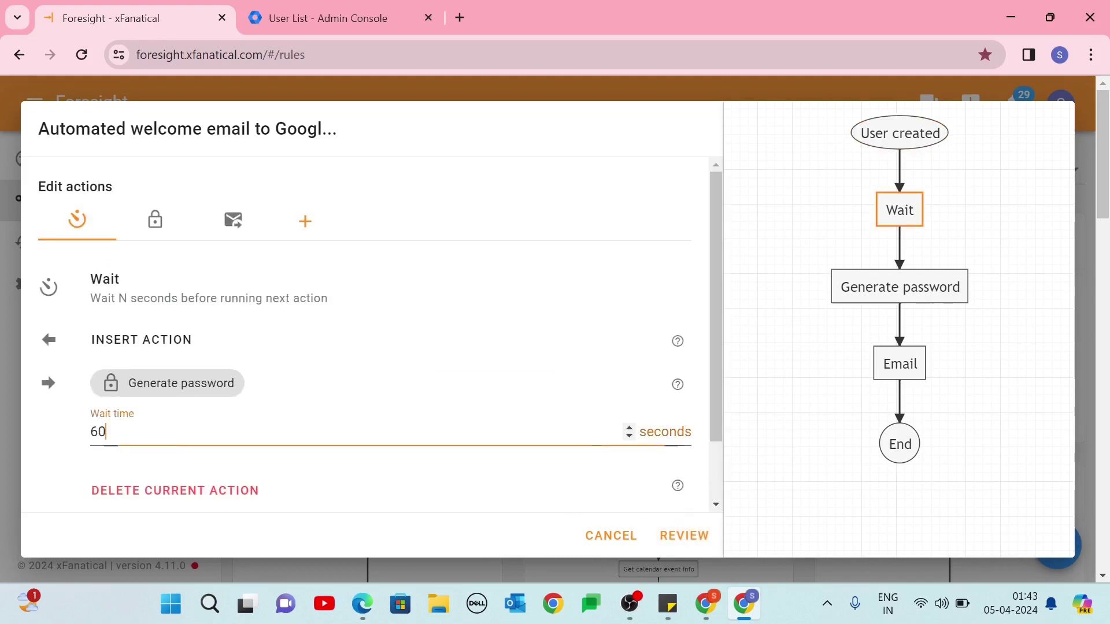
{"action": "left_click", "coordinate": [890, 292]}
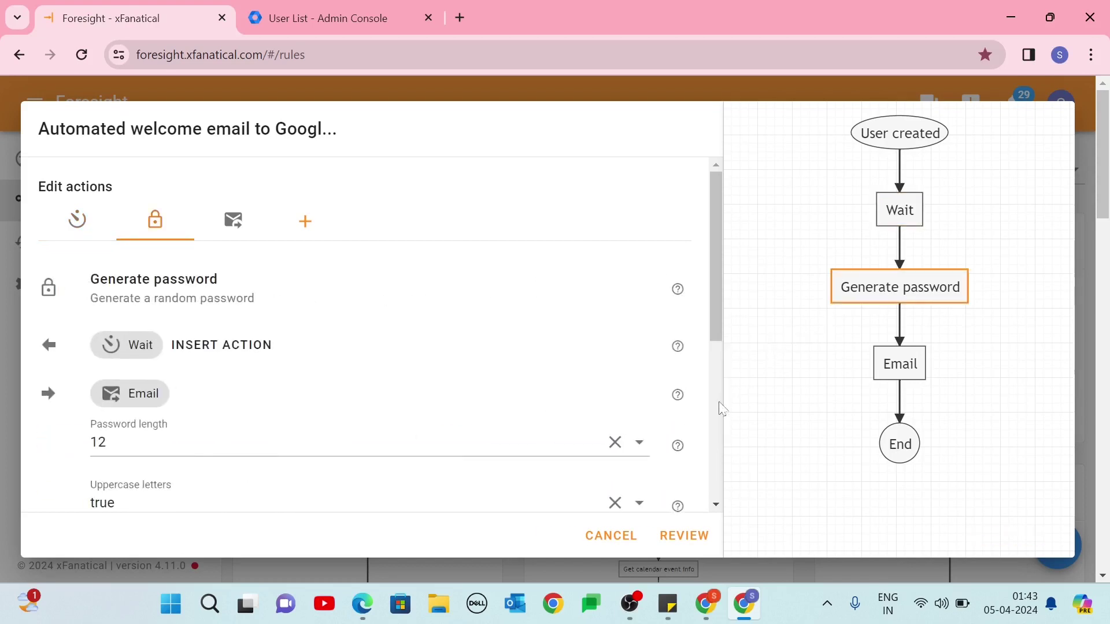
{"action": "scroll", "coordinate": [595, 441], "scroll_direction": "down", "scroll_amount": 2}
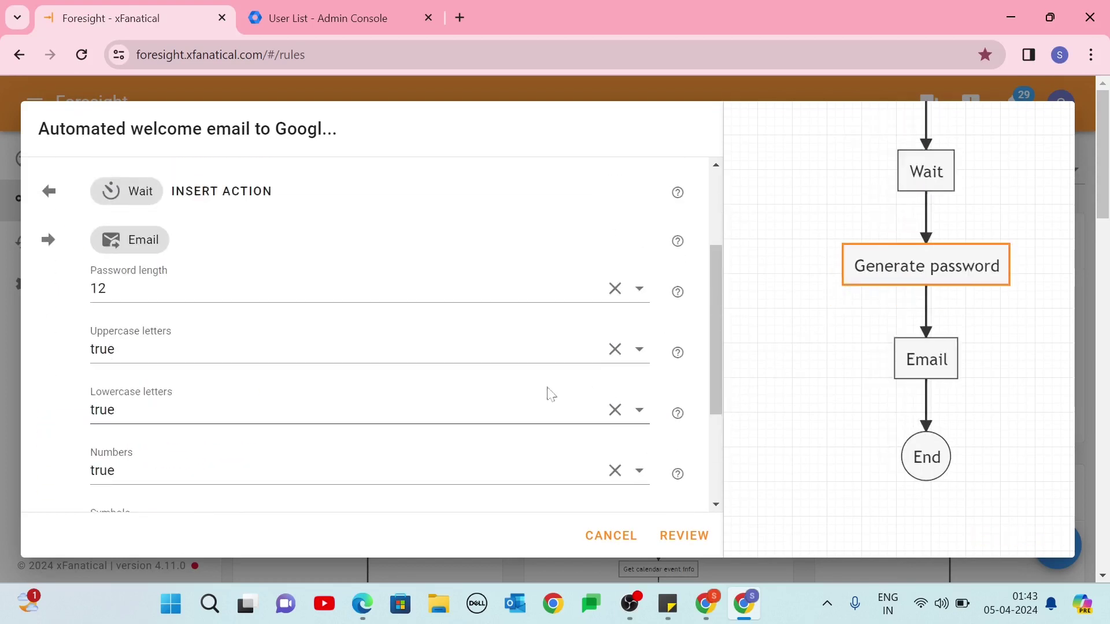
{"action": "scroll", "coordinate": [547, 392], "scroll_direction": "down", "scroll_amount": 2}
Rewrite the email body as a Social Media Team welcome with a Password line, then save the rule.
{"action": "left_click", "coordinate": [896, 366]}
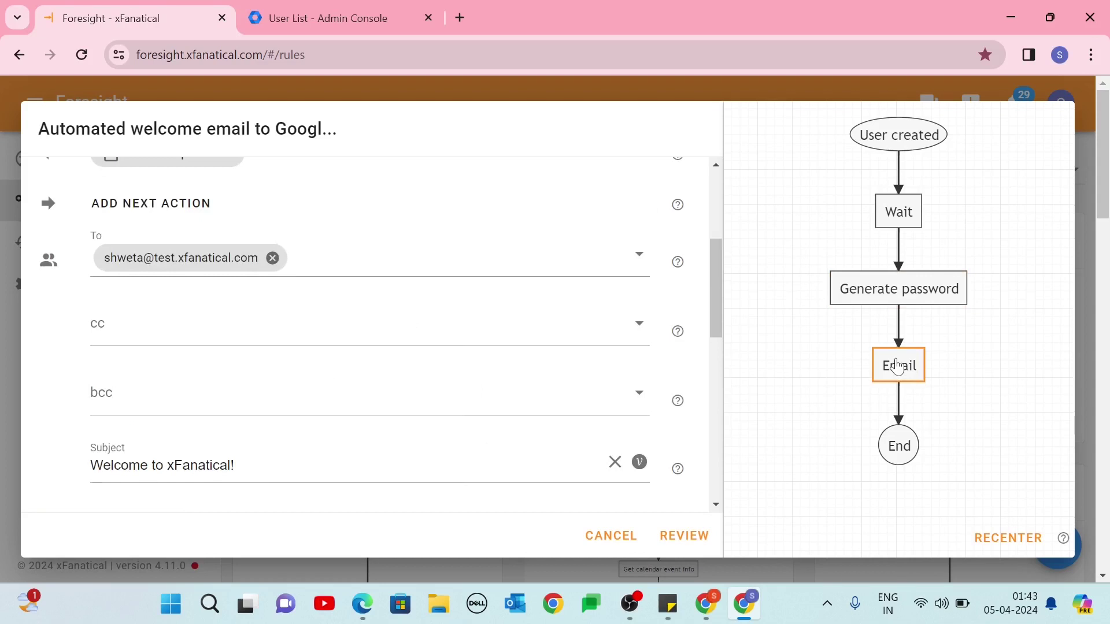
{"action": "scroll", "coordinate": [317, 377], "scroll_direction": "down", "scroll_amount": 5}
{"action": "key", "text": "ctrl+a"}
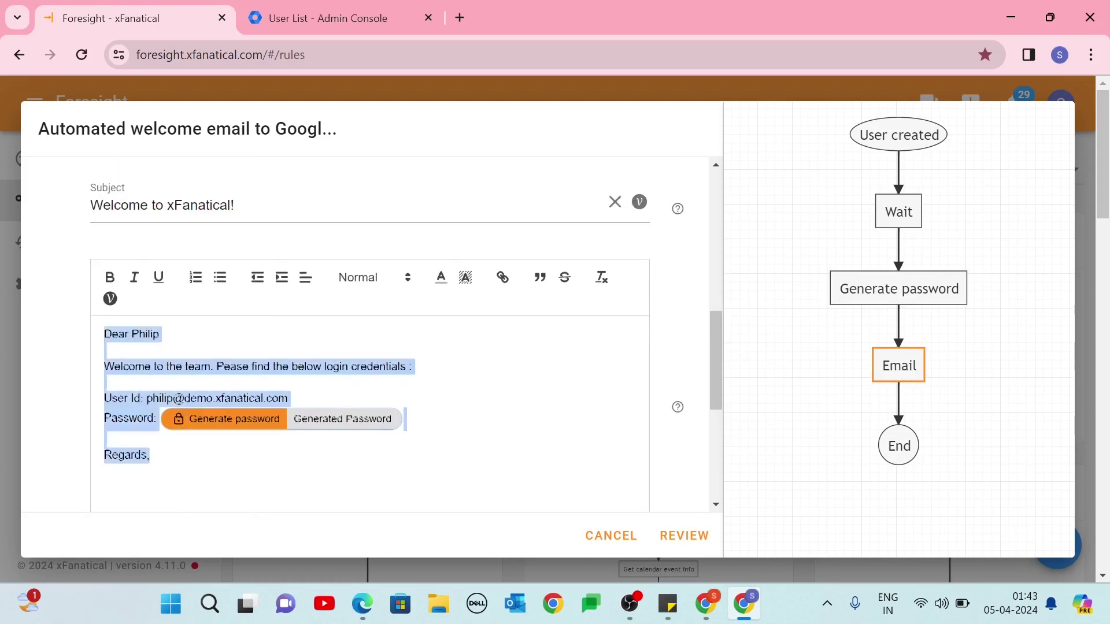
{"action": "type", "text": "Dear Alex"}
{"action": "key", "text": "Return"}
{"action": "type", "text": "Welco"}
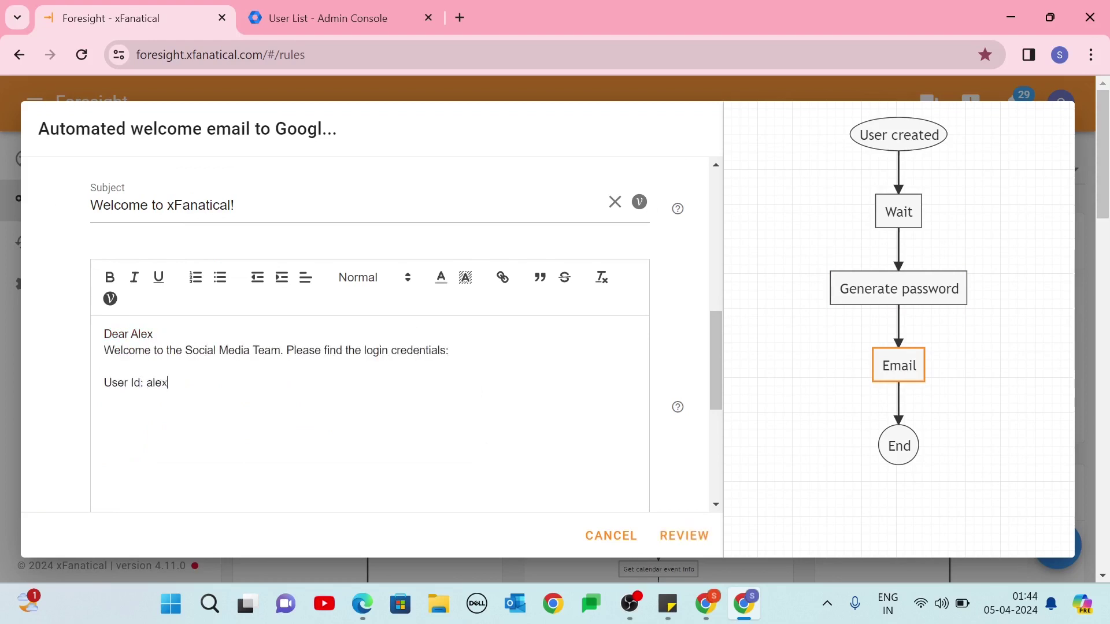
{"action": "key", "text": "Return"}
{"action": "type", "text": "Password: Generate password Generated Password"}
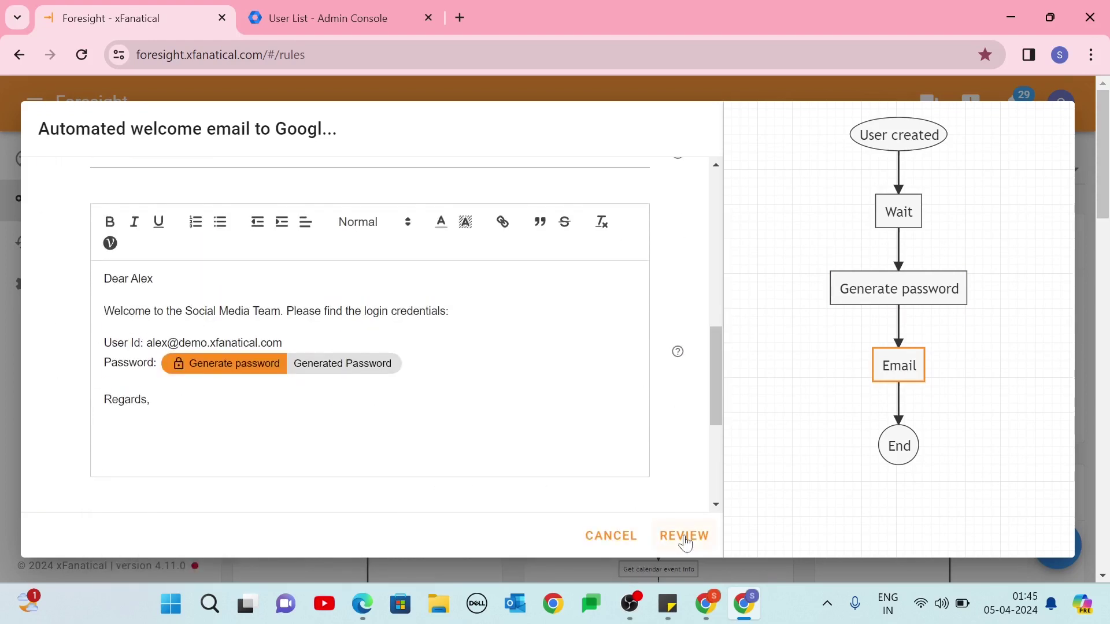
{"action": "left_click", "coordinate": [685, 538]}
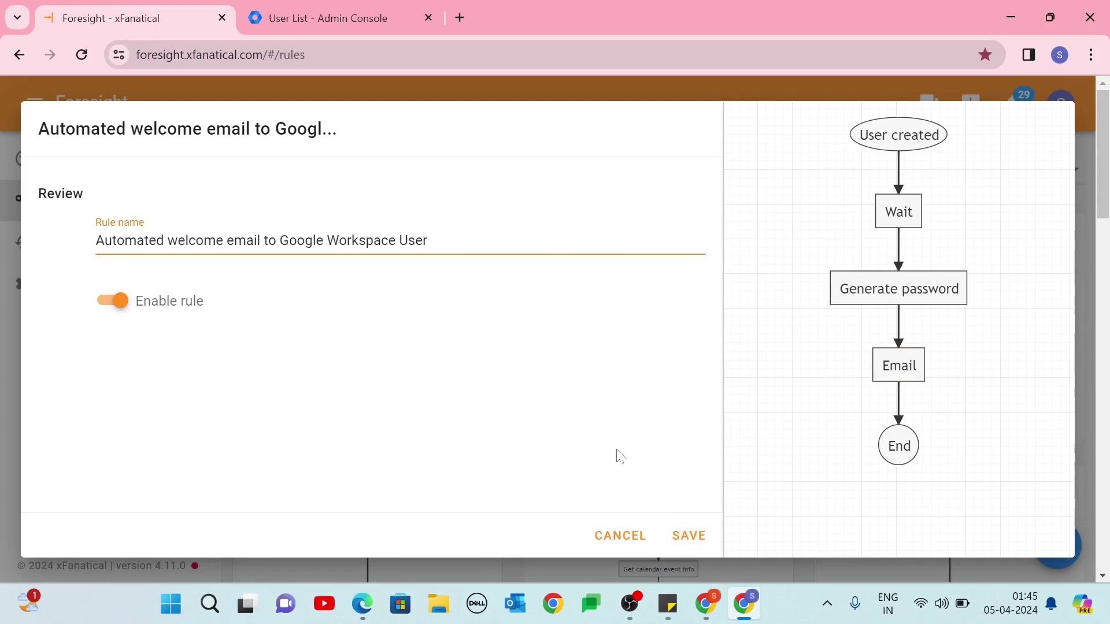
{"action": "left_click", "coordinate": [680, 539]}
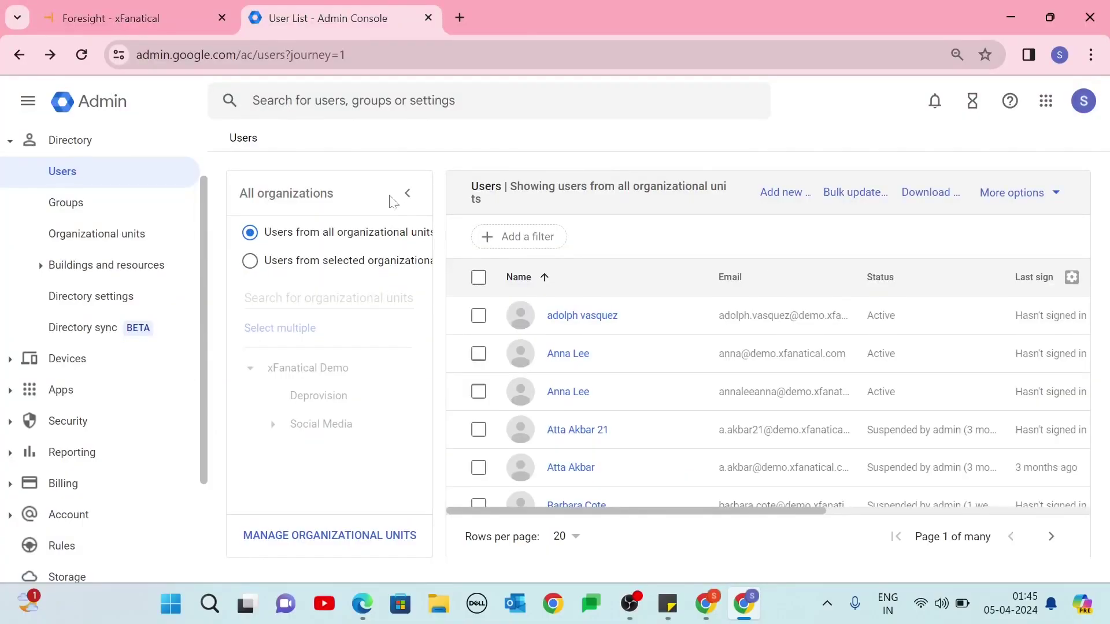
Start adding a new user and enter the person's first and last name.
{"action": "left_click", "coordinate": [776, 195]}
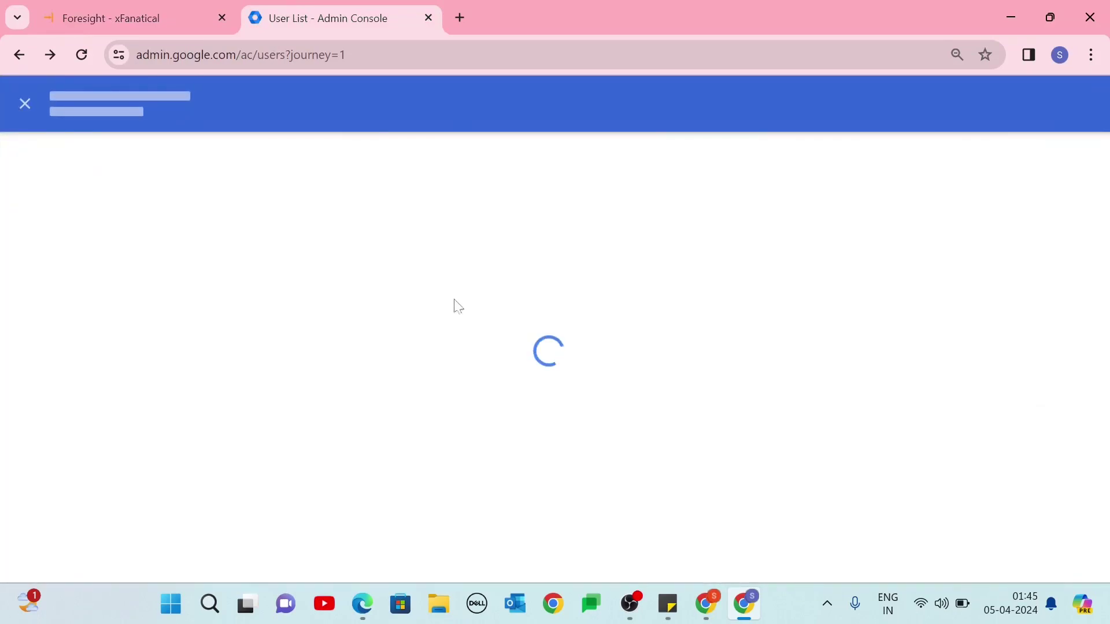
{"action": "key", "text": "Tab"}
Place the user in the Social Media > Digital Marketing unit and create the account.
{"action": "left_click", "coordinate": [417, 413]}
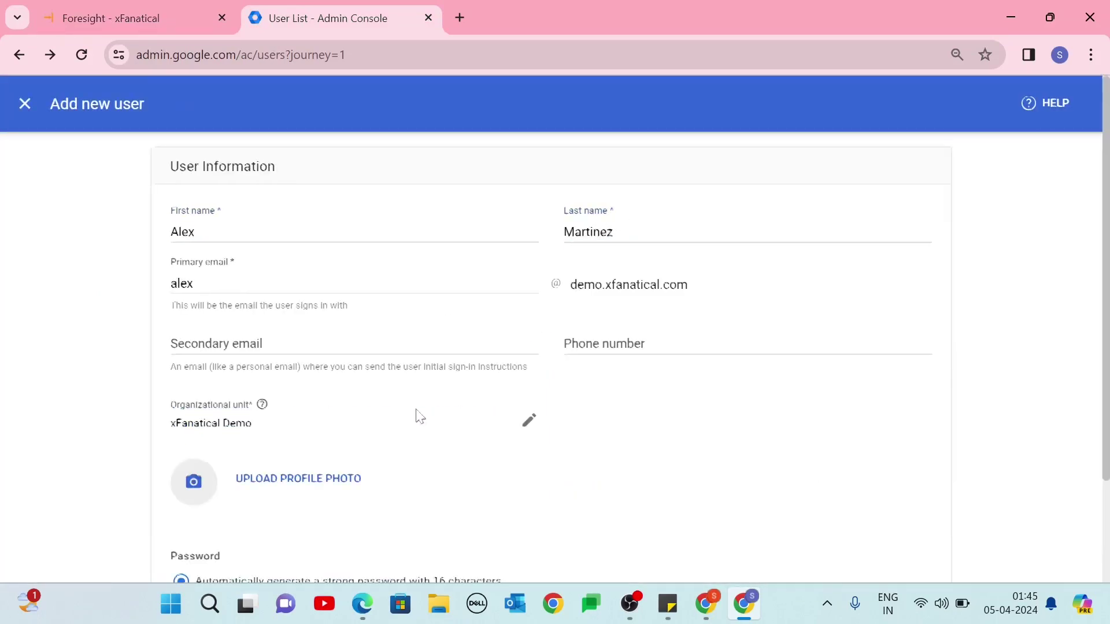
{"action": "scroll", "coordinate": [257, 343], "scroll_direction": "down", "scroll_amount": 2}
{"action": "left_click", "coordinate": [473, 352]}
{"action": "left_click", "coordinate": [426, 366]}
{"action": "left_click", "coordinate": [510, 376]}
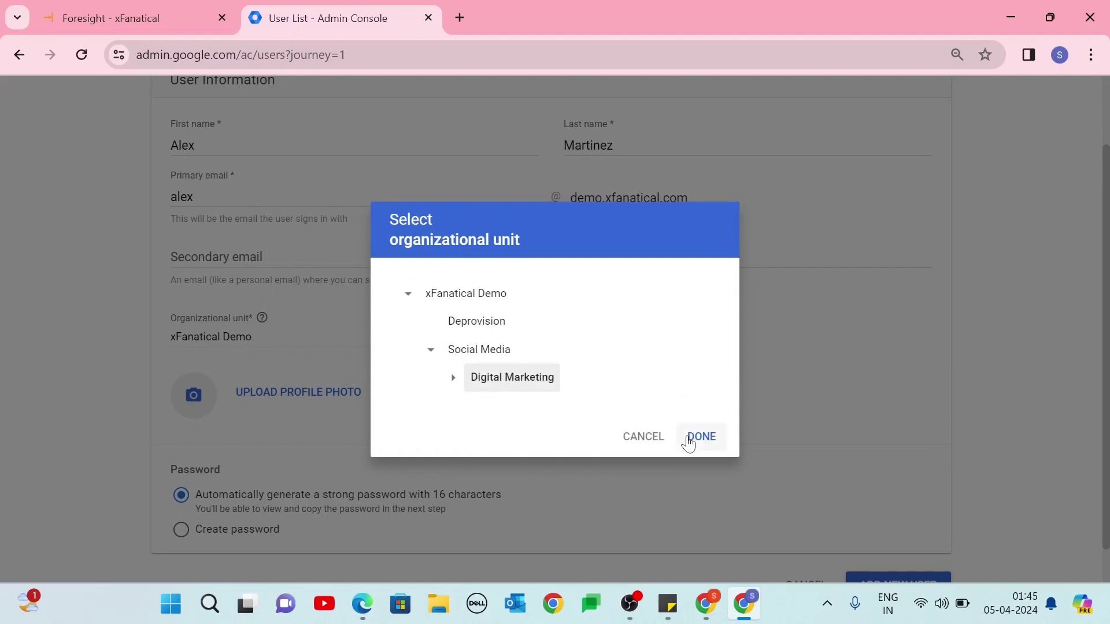
{"action": "left_click", "coordinate": [699, 439]}
{"action": "scroll", "coordinate": [716, 446], "scroll_direction": "down", "scroll_amount": 1}
{"action": "left_click", "coordinate": [876, 544]}
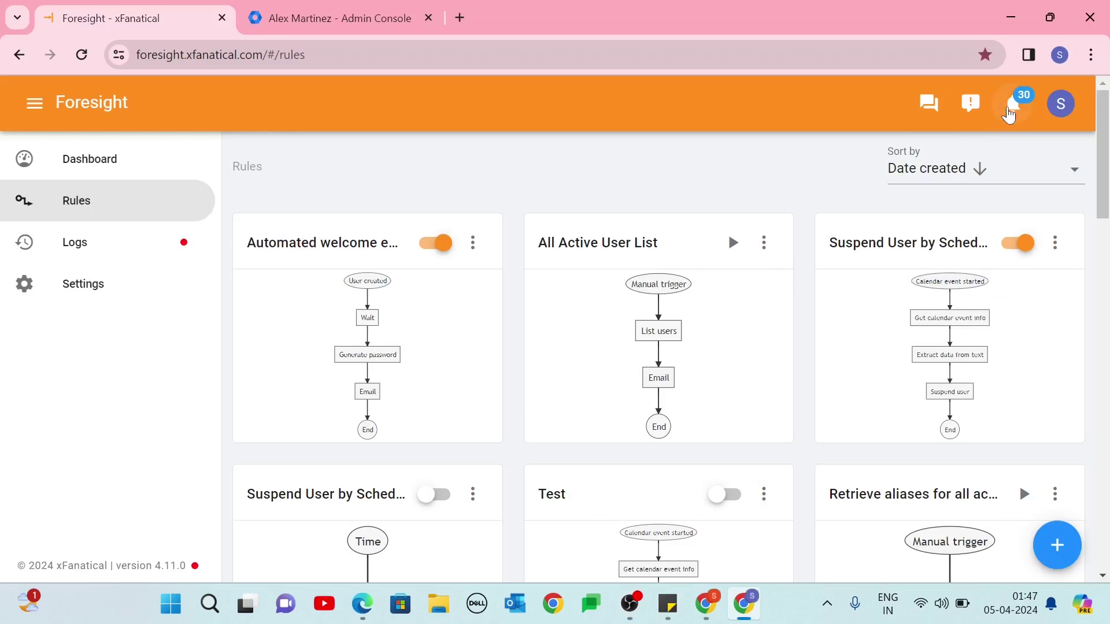
Expand the latest welcome-email run in Logs to confirm all three actions succeeded.
{"action": "left_click", "coordinate": [1009, 110]}
{"action": "left_click", "coordinate": [79, 246]}
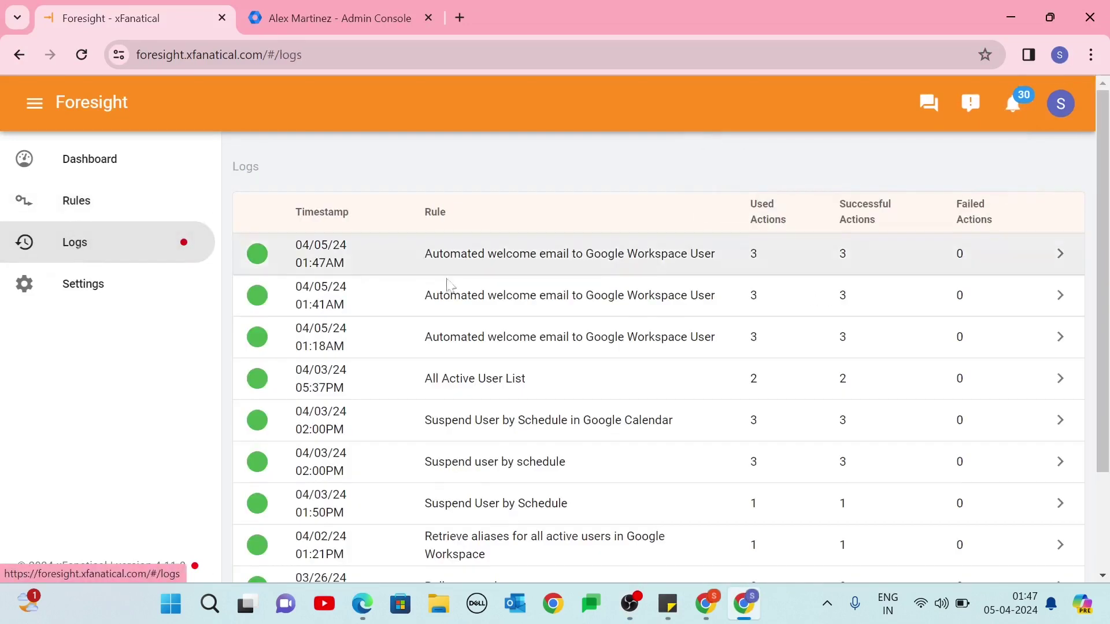
{"action": "left_click", "coordinate": [1060, 254]}
{"action": "scroll", "coordinate": [1061, 254], "scroll_direction": "down", "scroll_amount": 4}
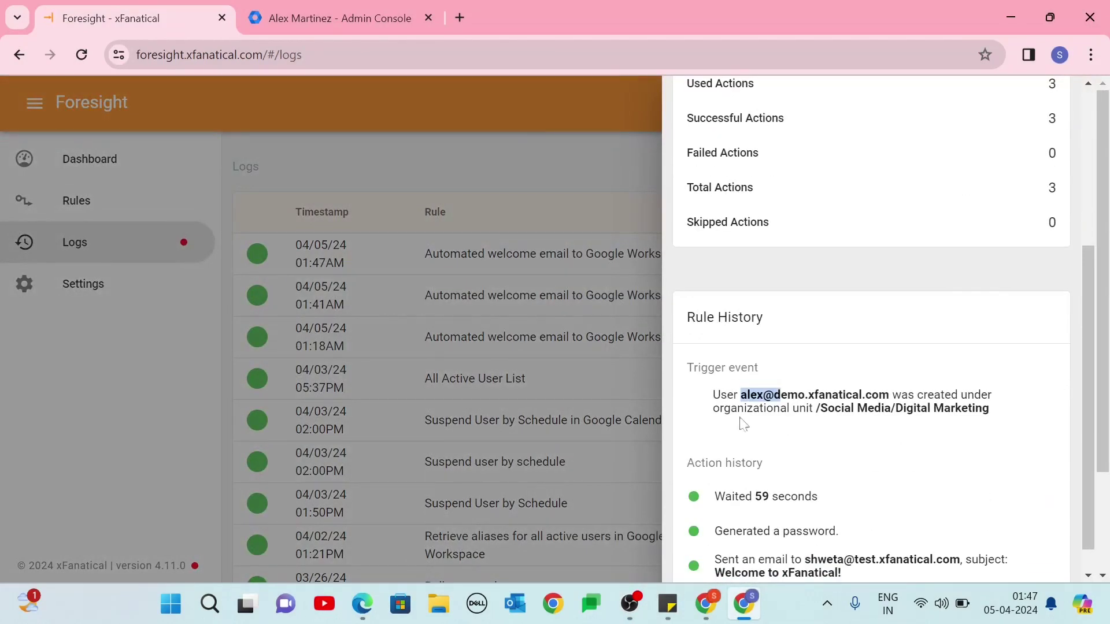